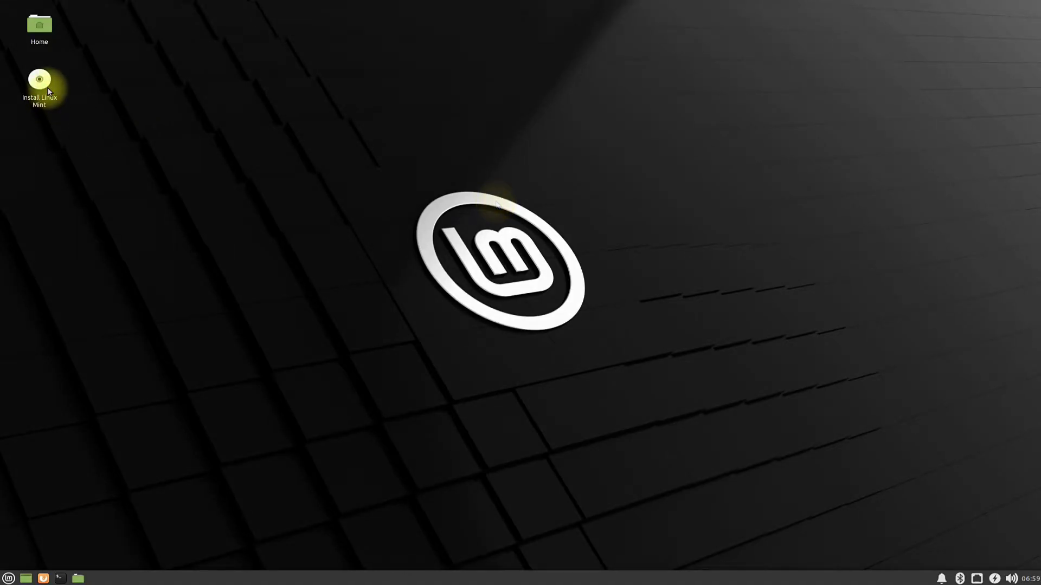
Launch the Install Linux Mint app from its desktop icon
click(44, 83)
right_click(42, 81)
click(68, 92)
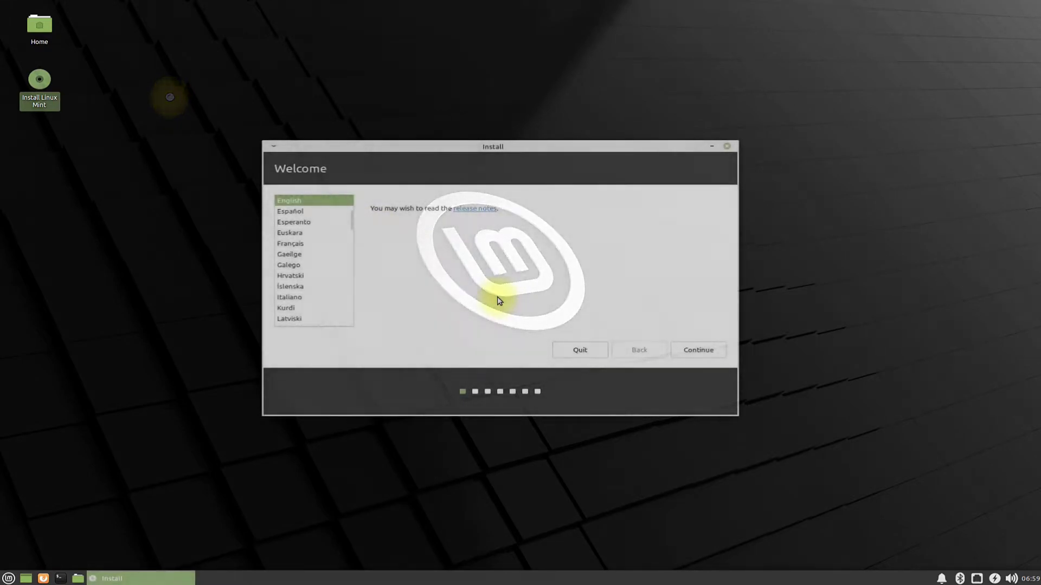
mouse_move(352, 221)
mouse_down()
mouse_move(350, 297)
mouse_move(360, 181)
mouse_up()
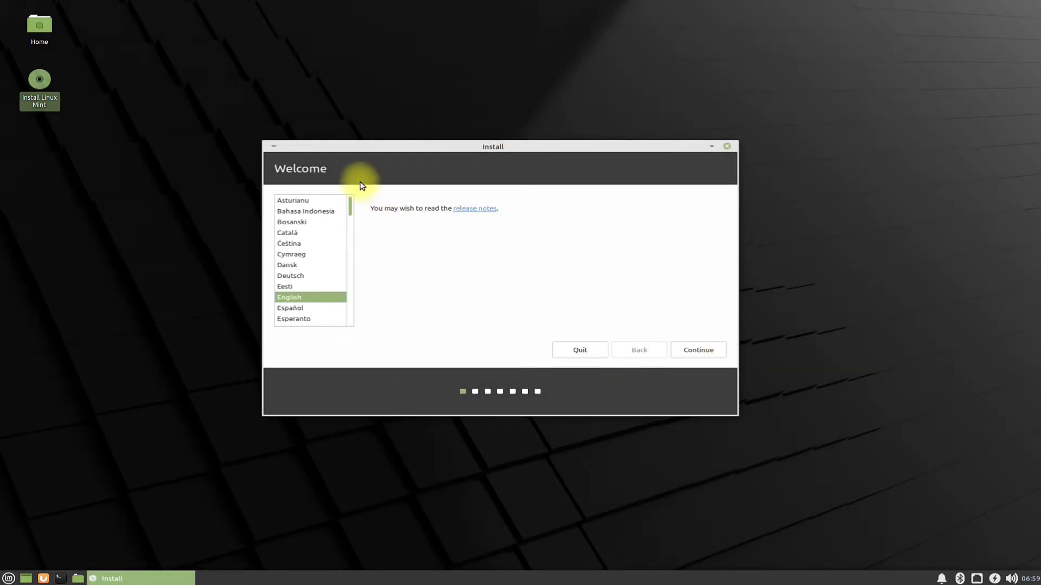
Keep English, the English (US) keyboard and codec defaults, and choose Something else partitioning
click(707, 353)
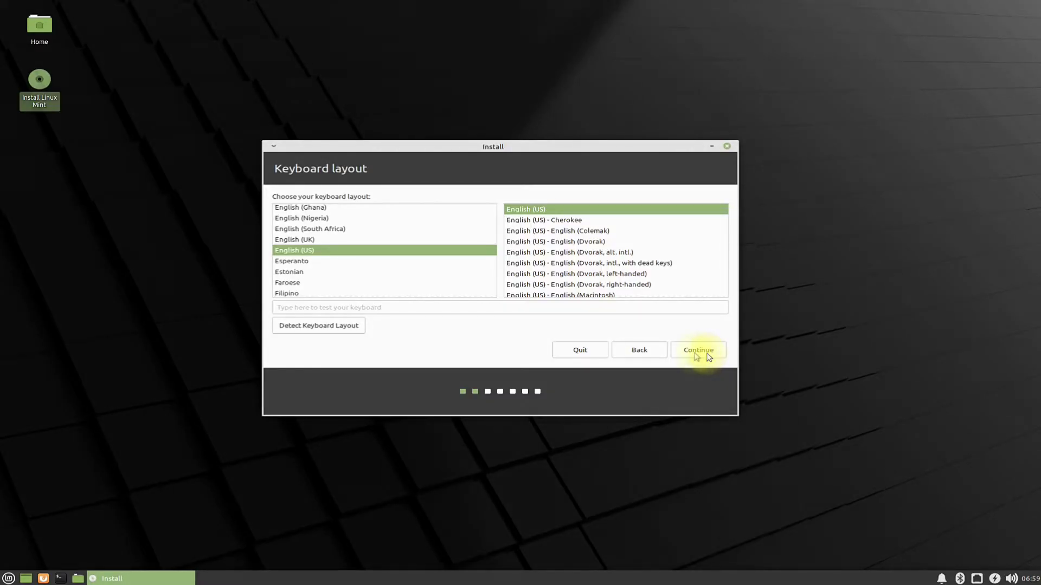
click(699, 354)
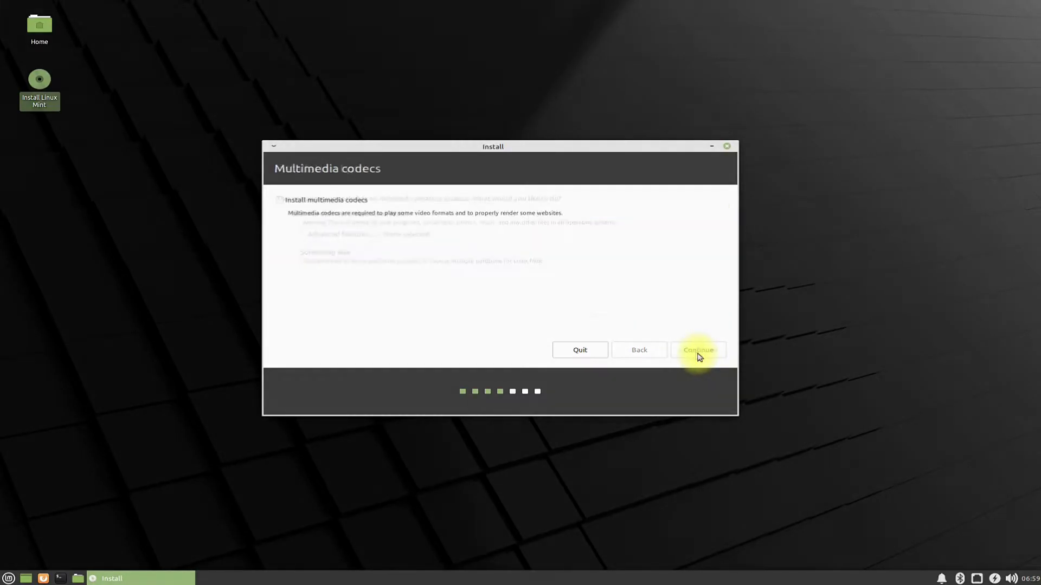
click(698, 354)
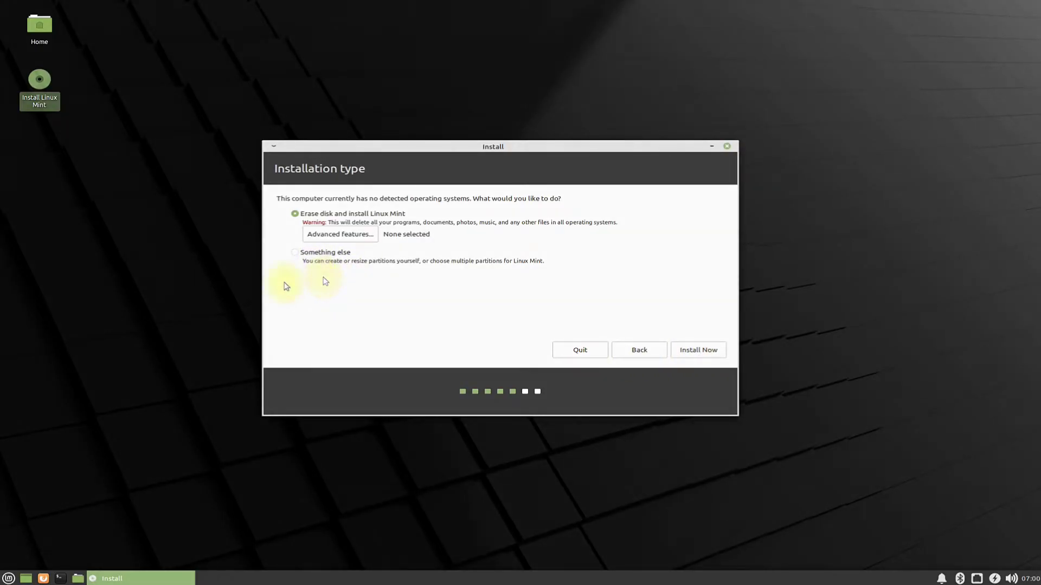
click(309, 257)
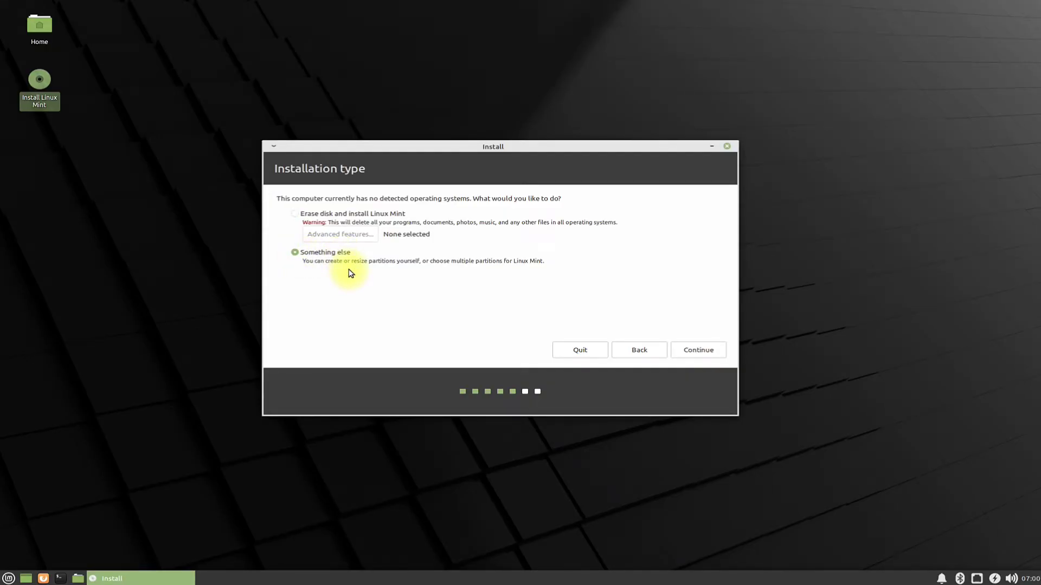
click(687, 351)
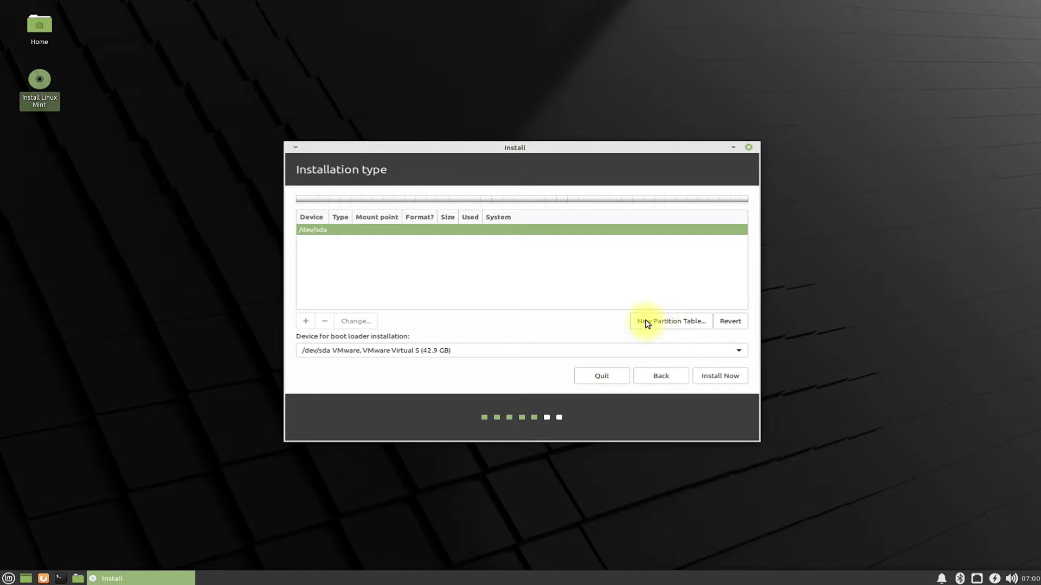
Wipe /dev/sda with a new empty partition table and select its 42949 MB free space
click(687, 323)
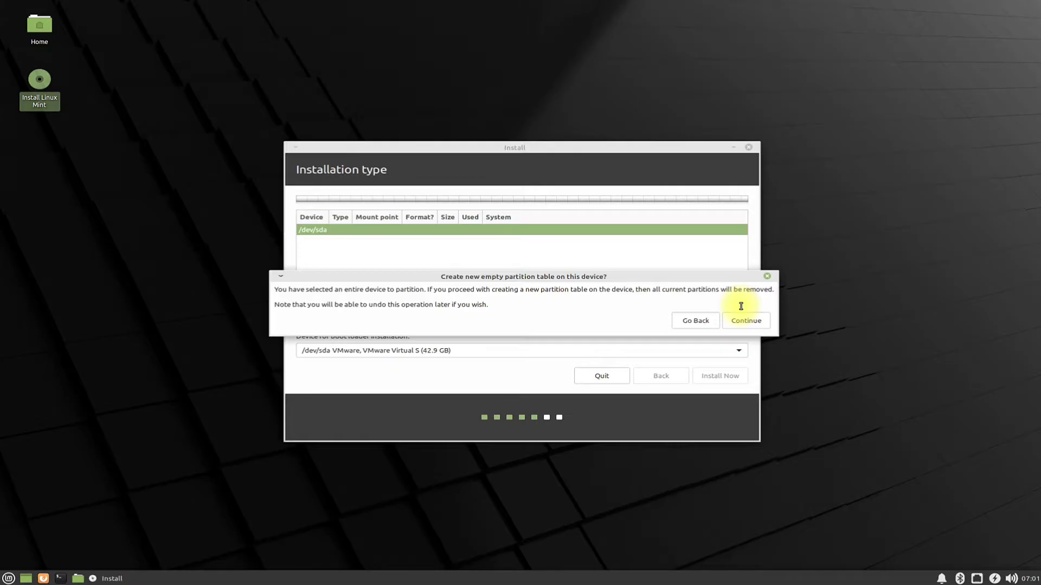
click(748, 322)
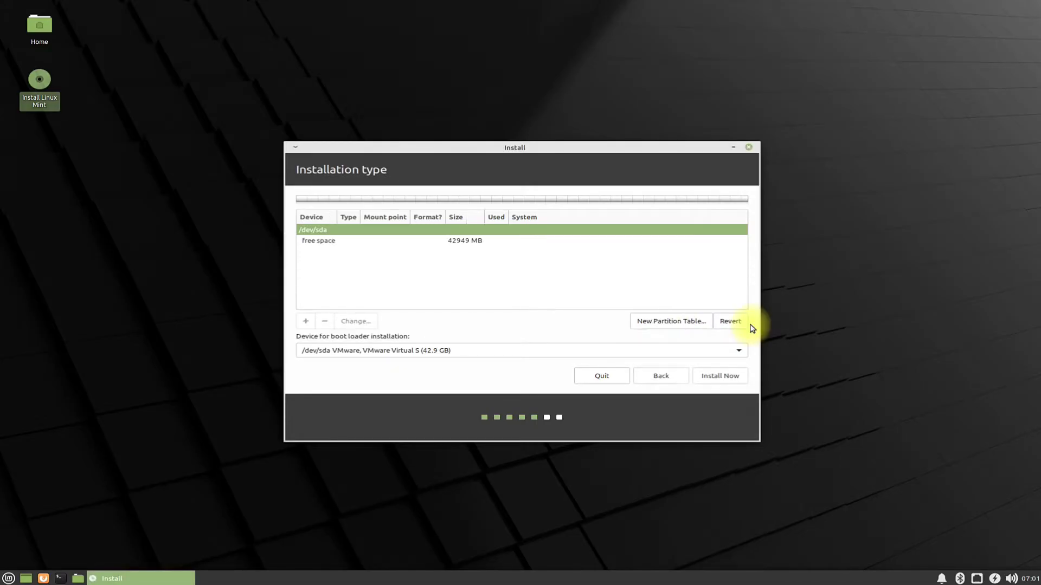
click(476, 243)
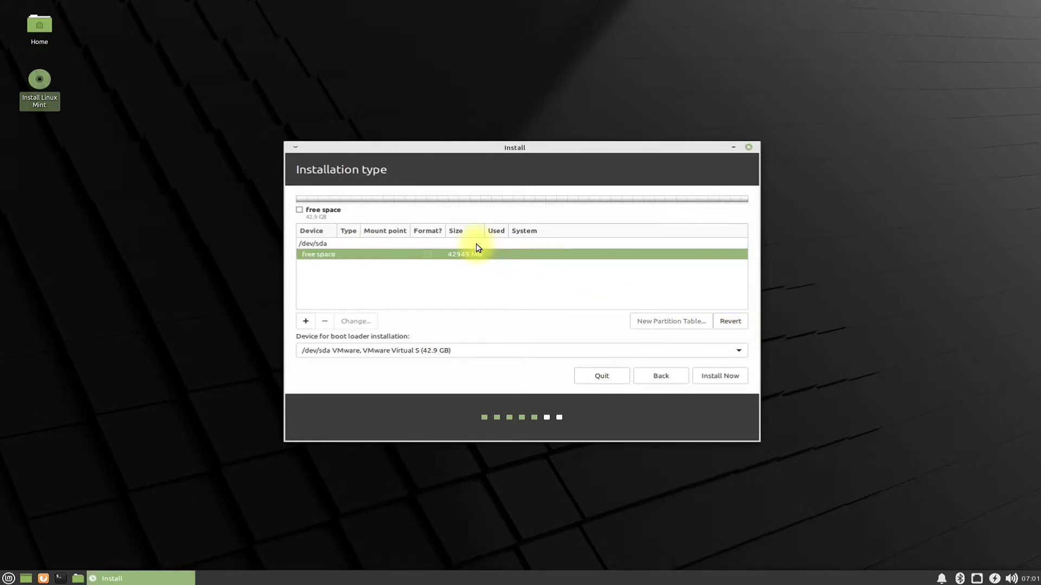
Add a 500 MB partition used as an EFI System Partition
click(306, 323)
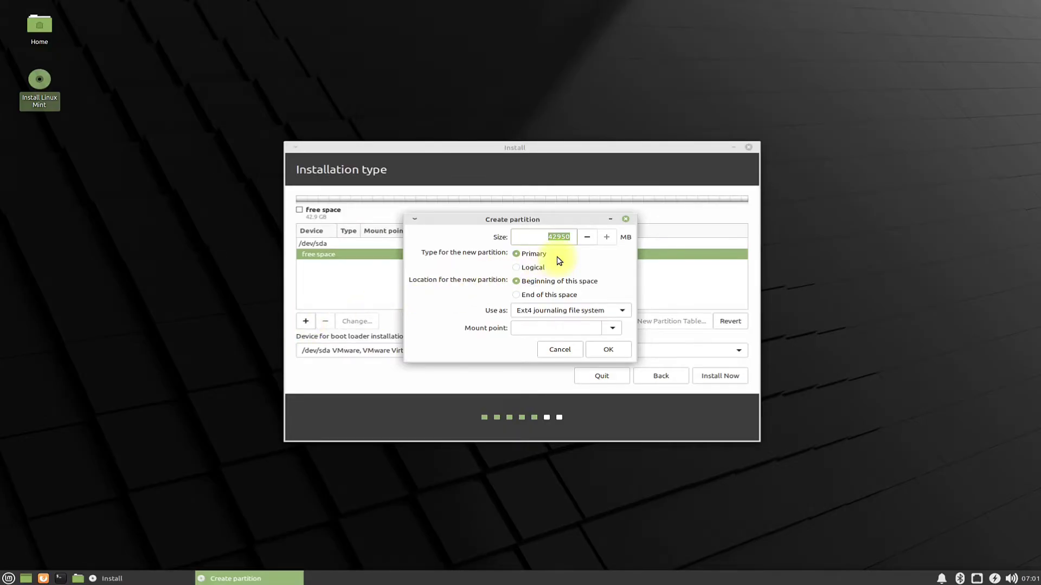
text(500)
click(618, 316)
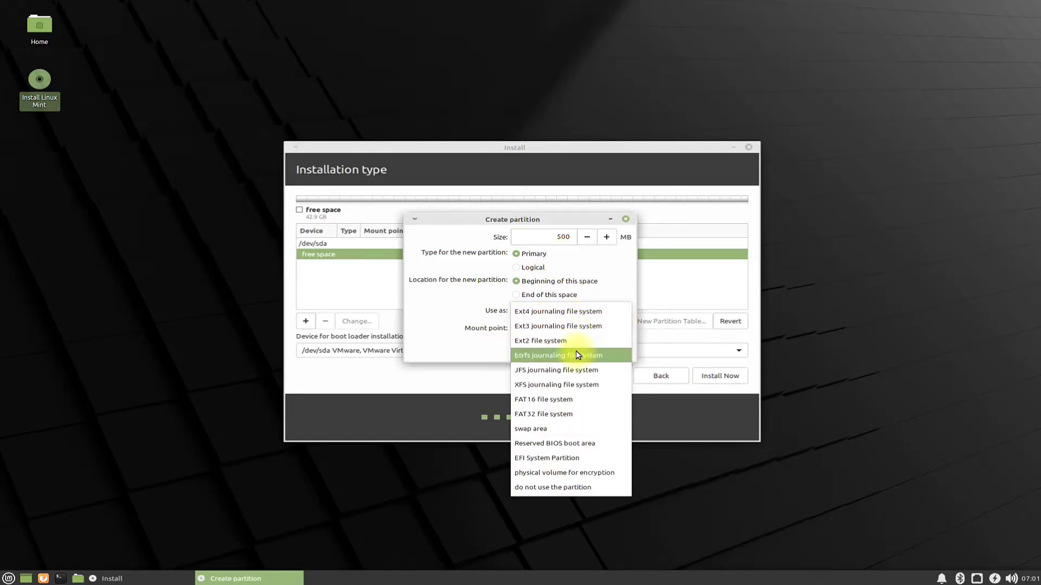
click(563, 458)
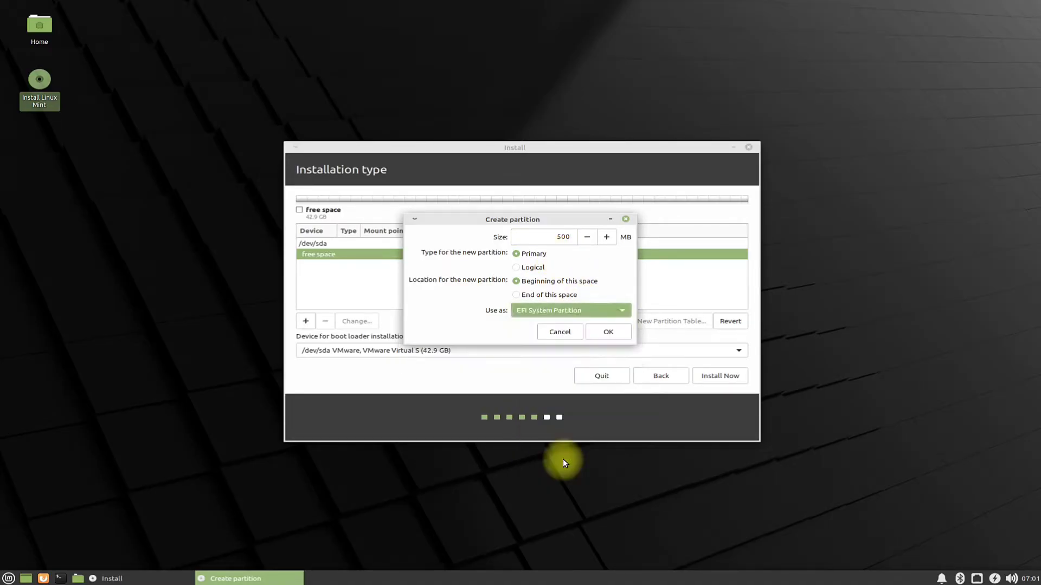
click(615, 336)
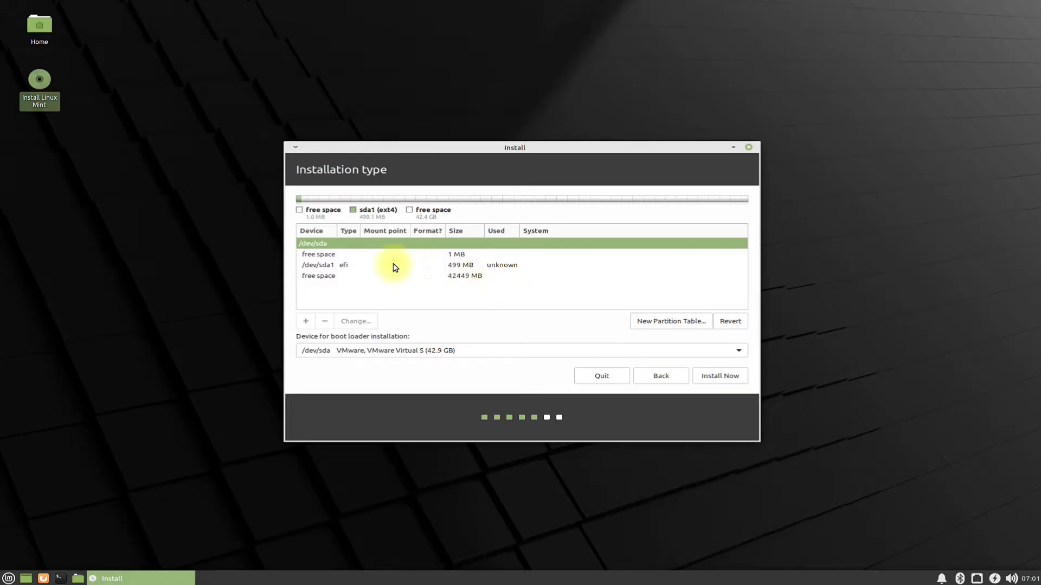
Create a 25000 MB Ext4 partition mounted at / in the free space
click(387, 281)
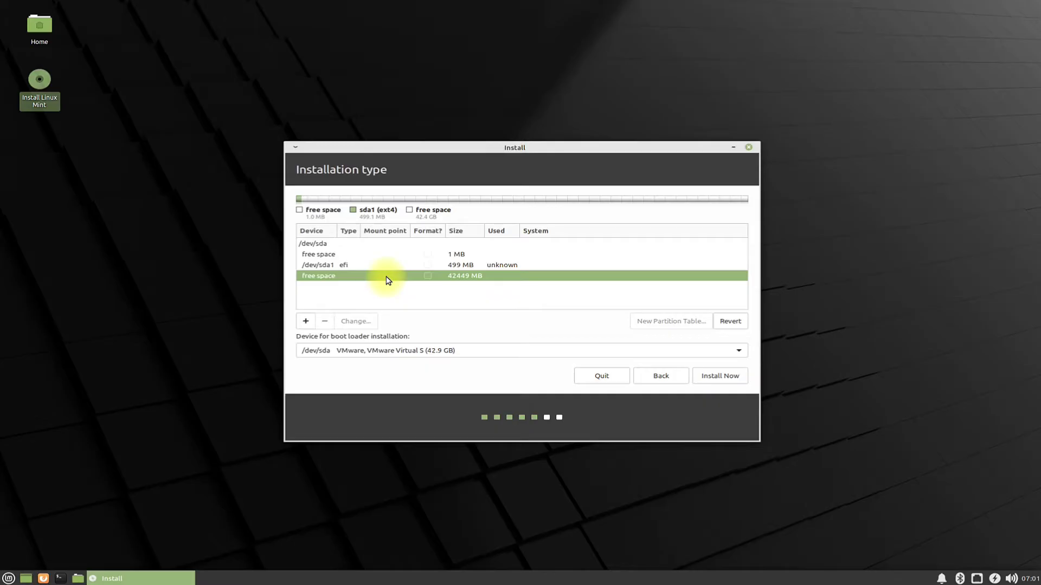
click(307, 322)
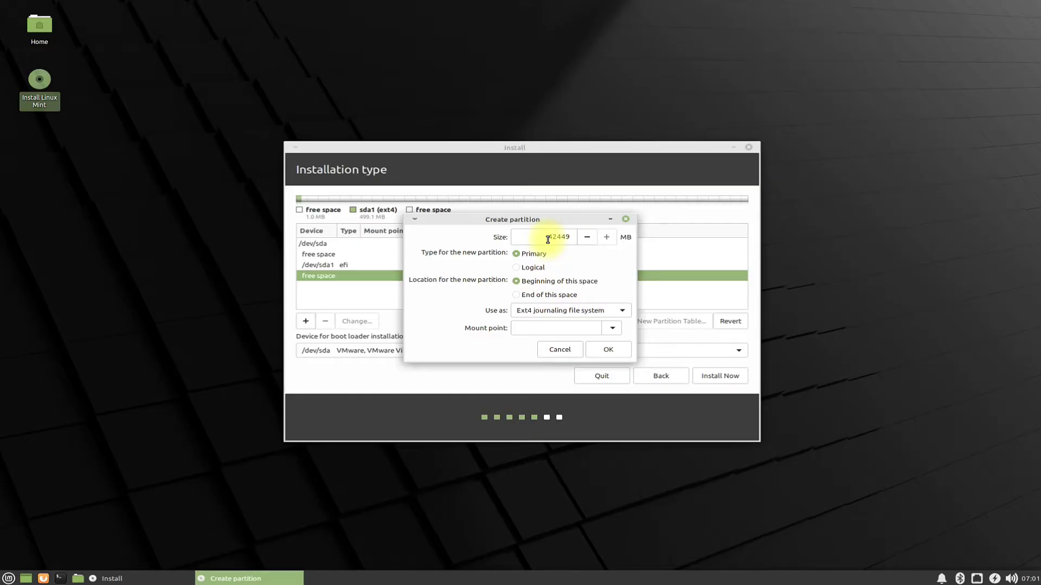
drag(547, 239, 608, 239)
text(25000)
click(610, 329)
click(551, 349)
click(608, 351)
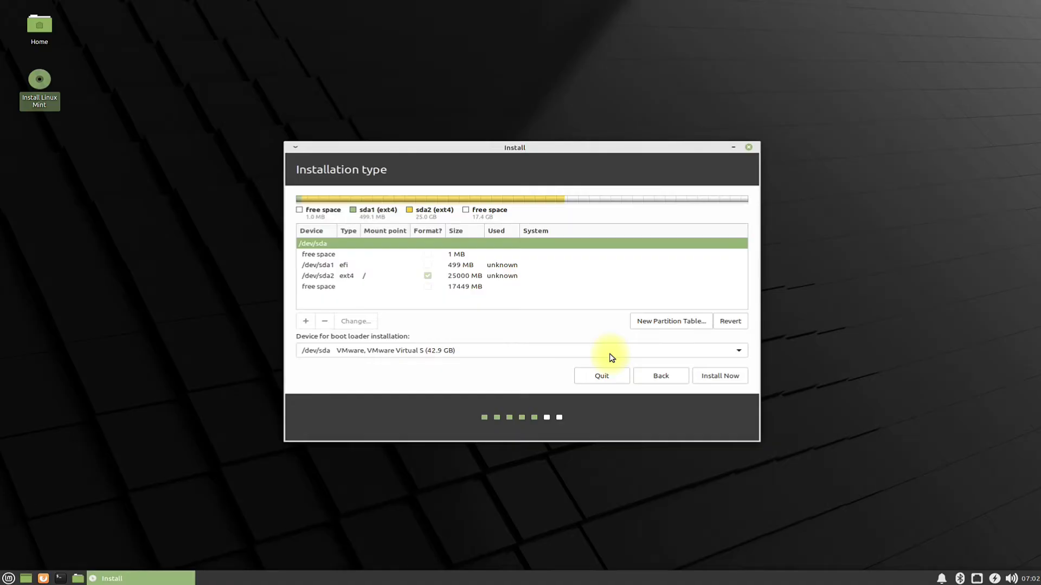
Turn part of the 17449 MB free space into a 13000 MB Ext4 /home partition
click(474, 287)
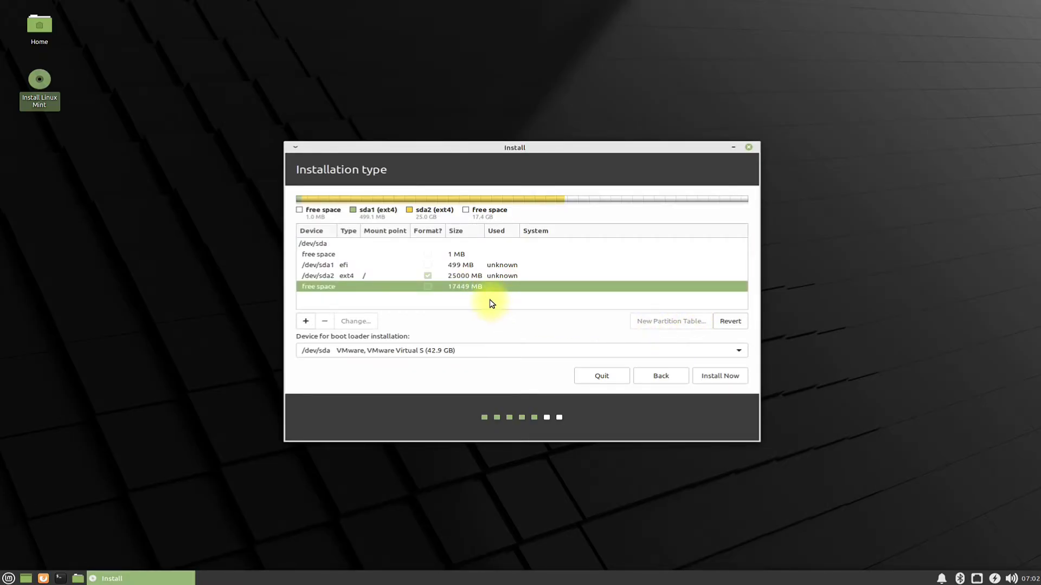
click(308, 324)
drag(549, 237, 567, 236)
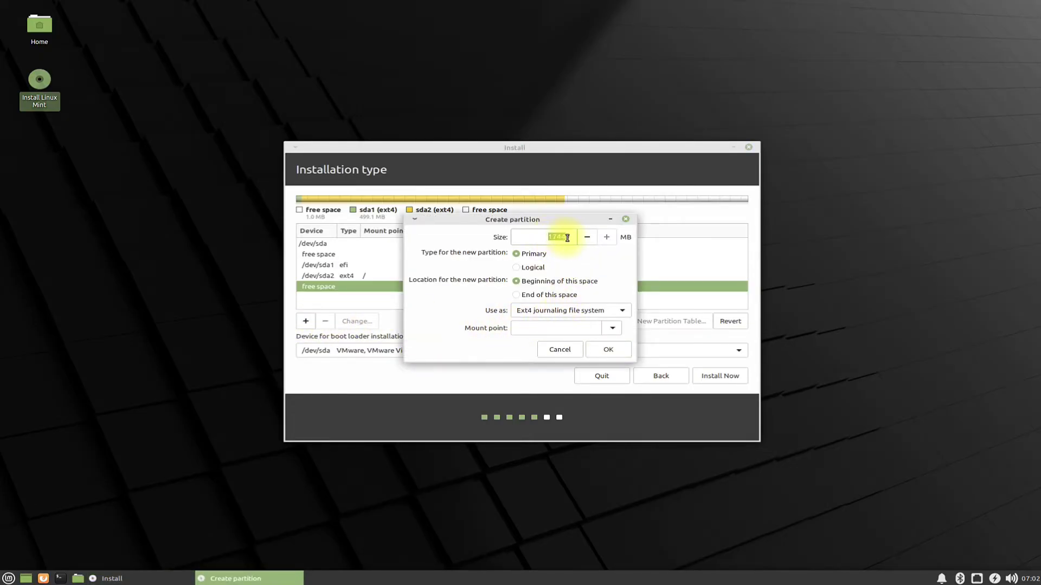
text(13)
text(000)
click(620, 331)
click(541, 377)
click(609, 351)
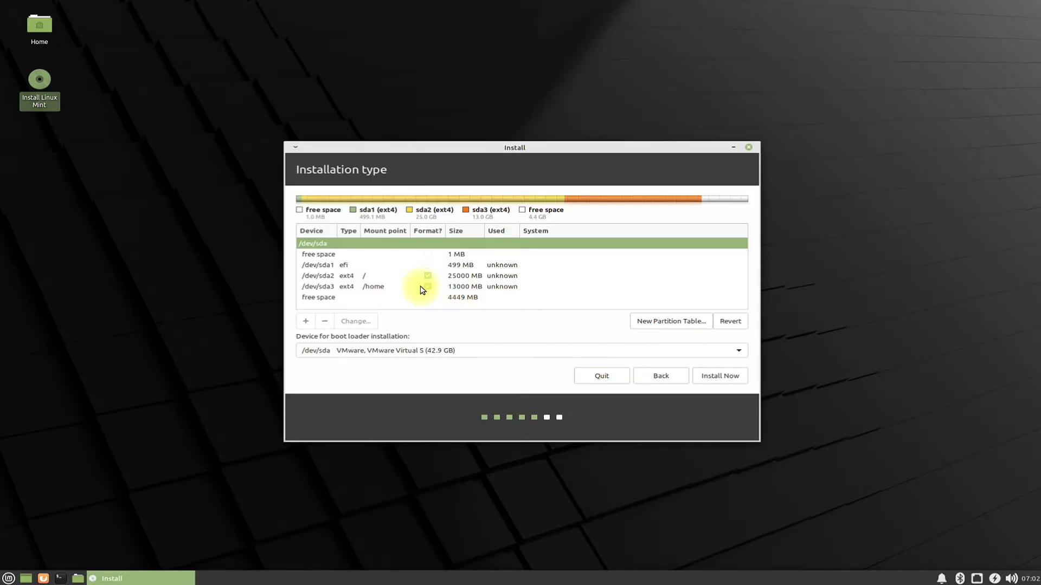
Create a swap area from the 4449 MB free space, placed at the end
click(417, 298)
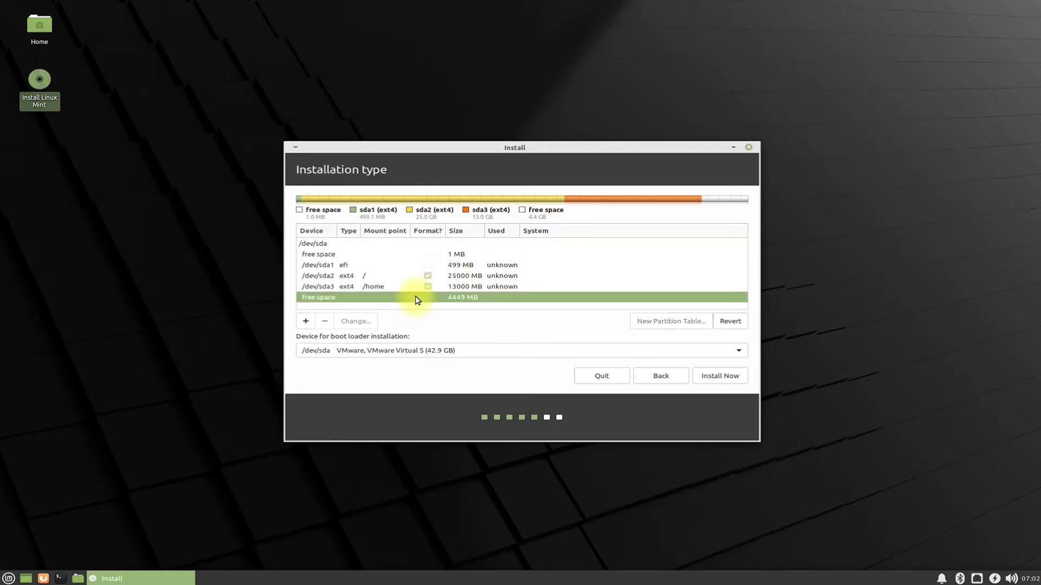
click(306, 323)
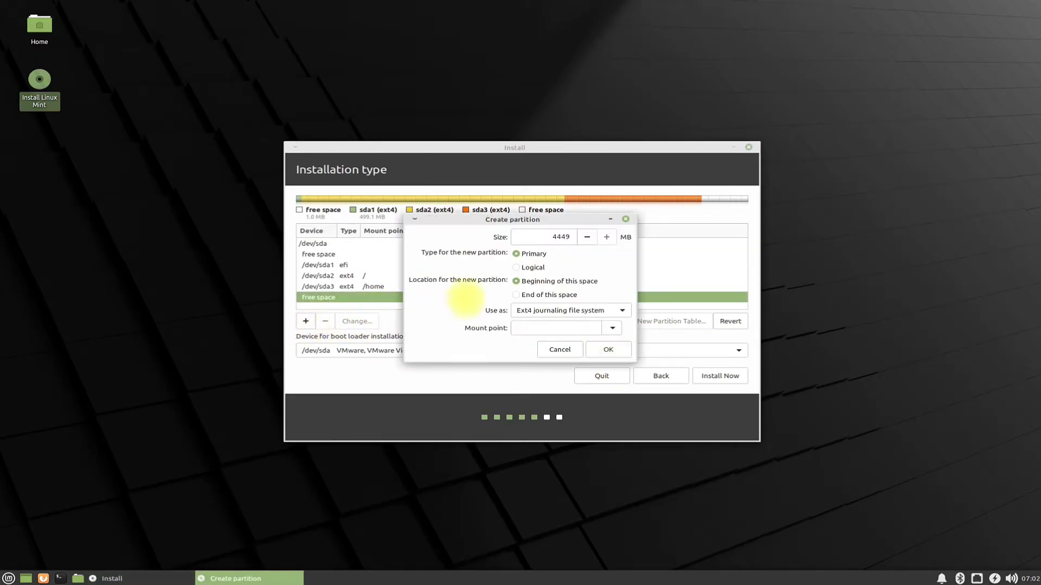
click(523, 297)
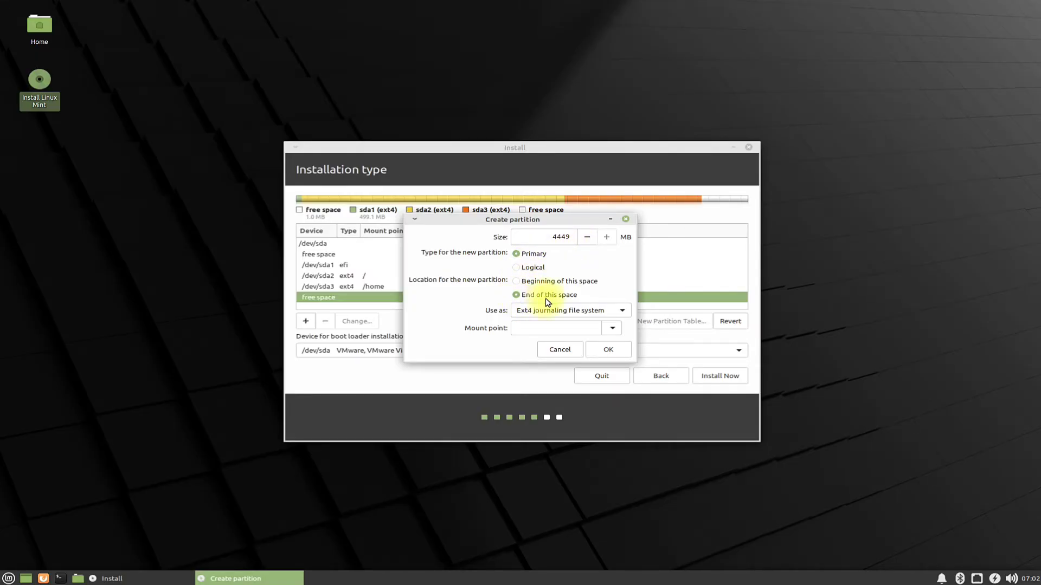
click(576, 313)
click(546, 429)
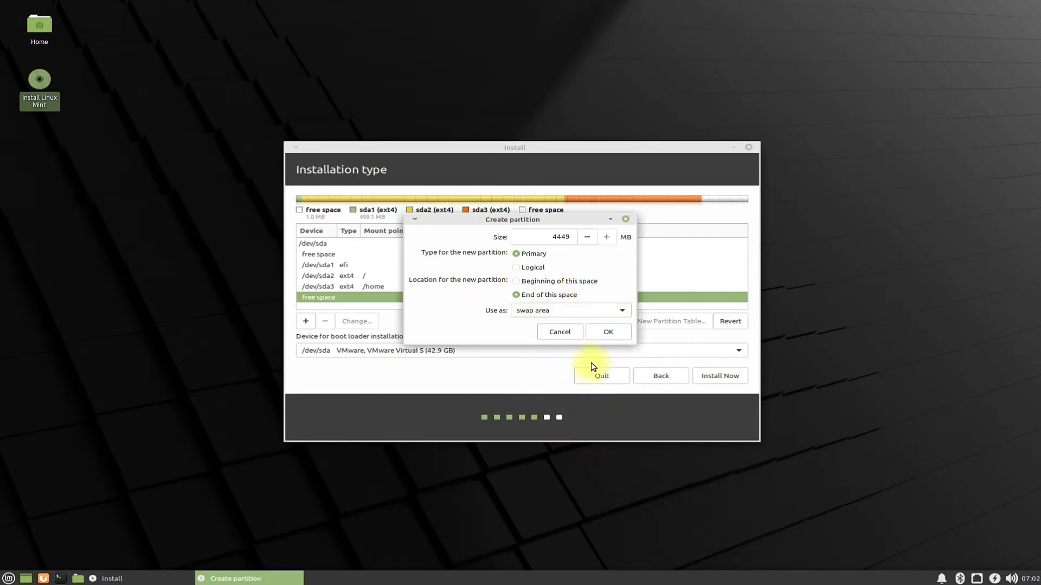
click(611, 333)
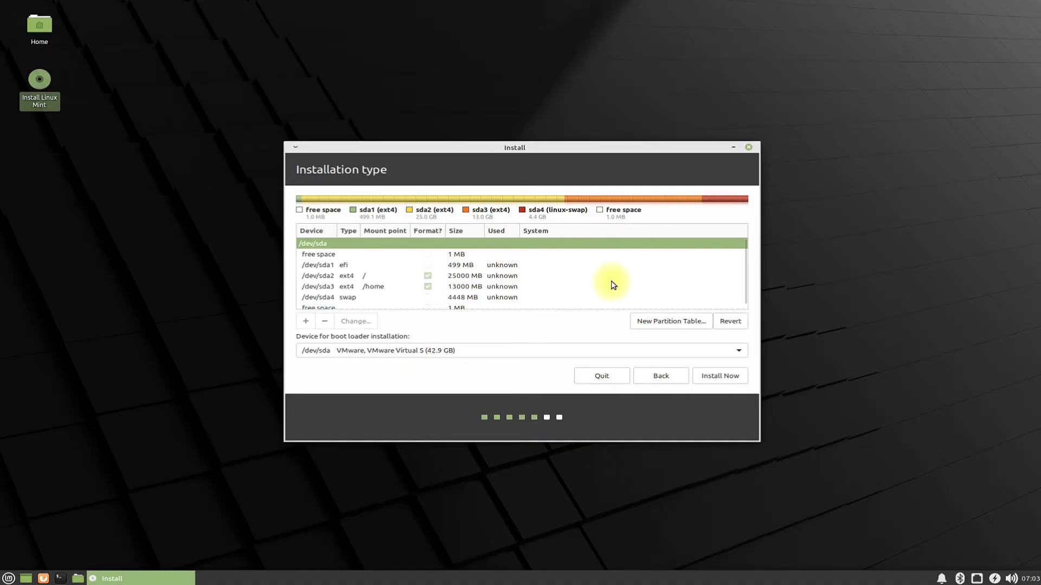
Write the partition layout to disk, set the Chicago timezone, and start entering account details
click(726, 380)
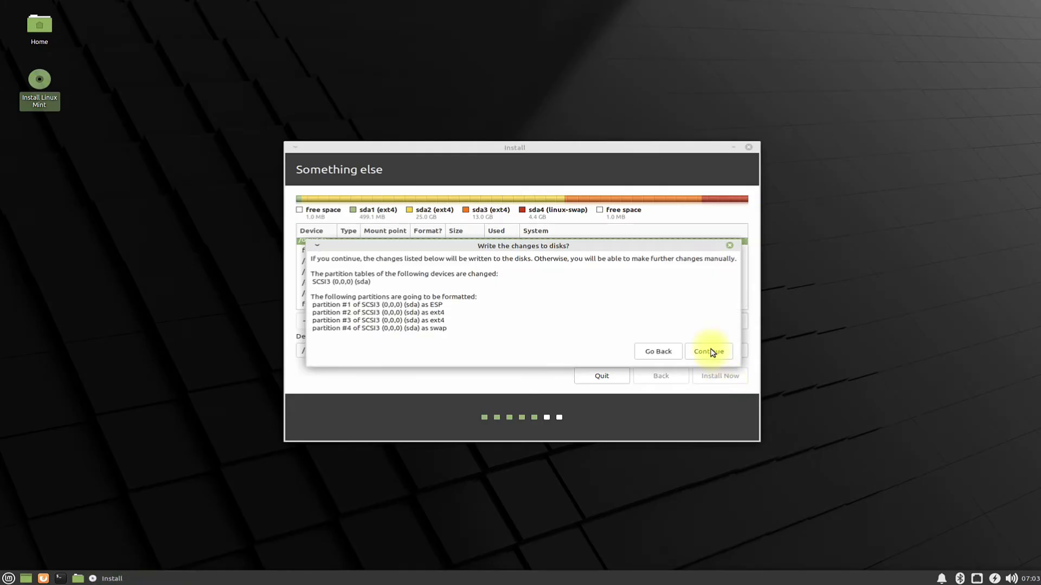
click(708, 351)
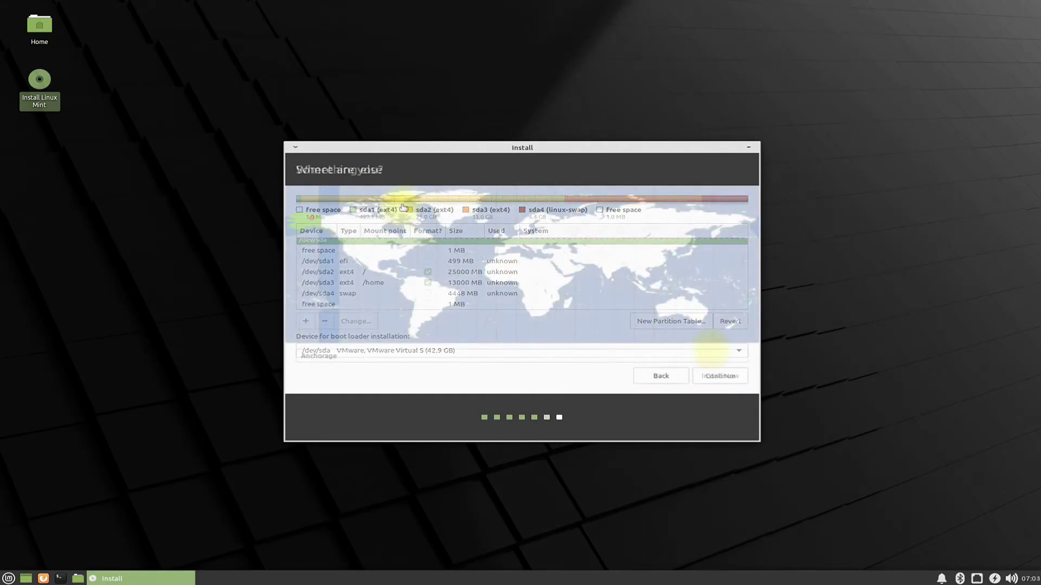
click(439, 211)
click(453, 229)
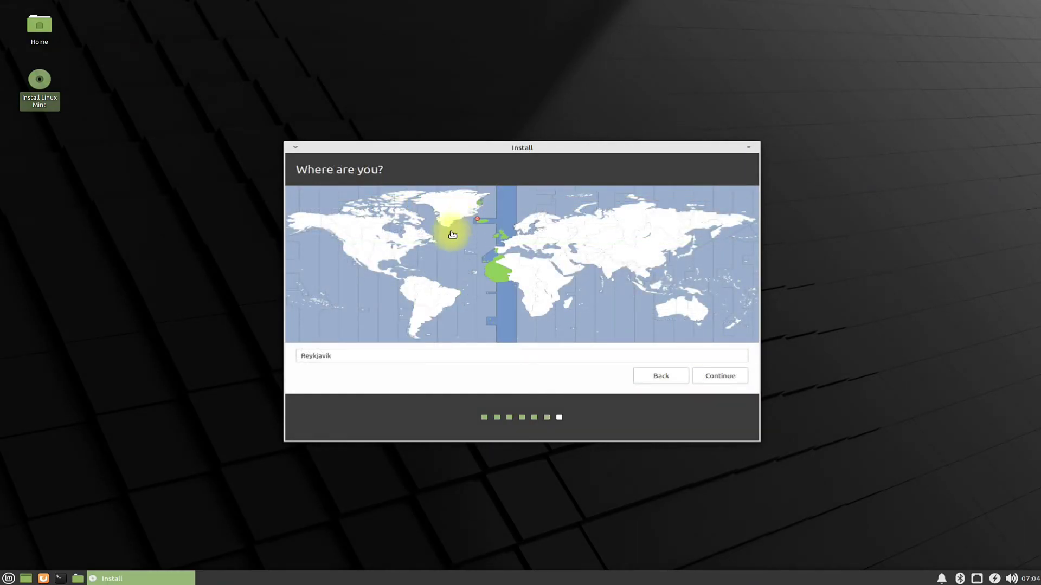
click(411, 294)
click(394, 250)
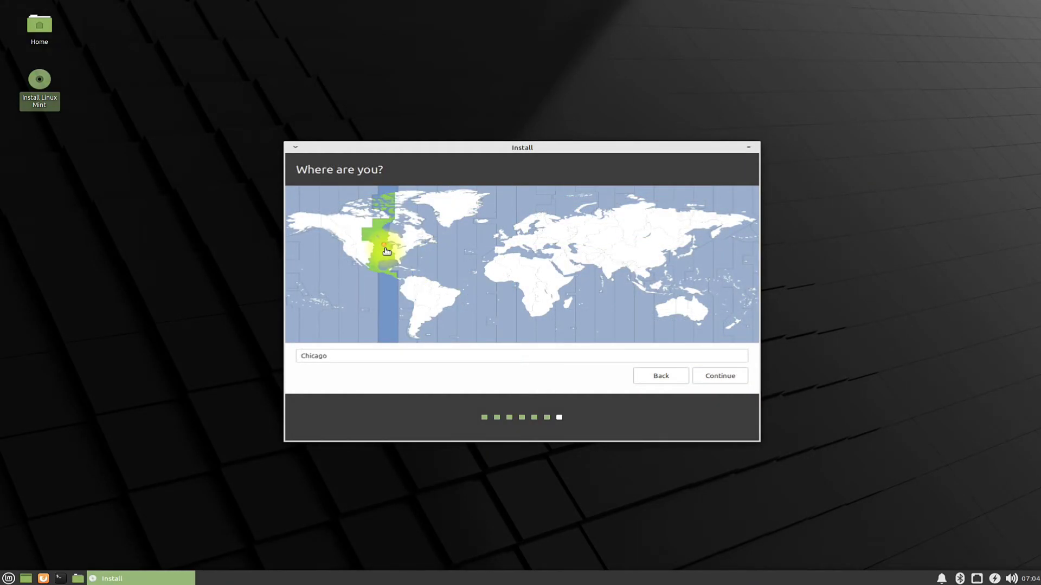
click(710, 376)
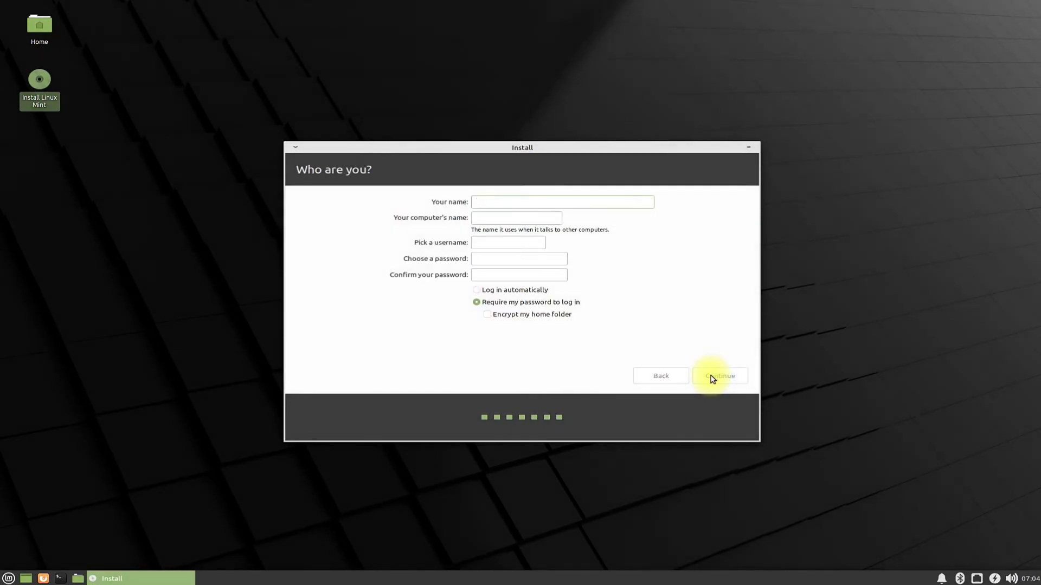
text(techsolutionz)
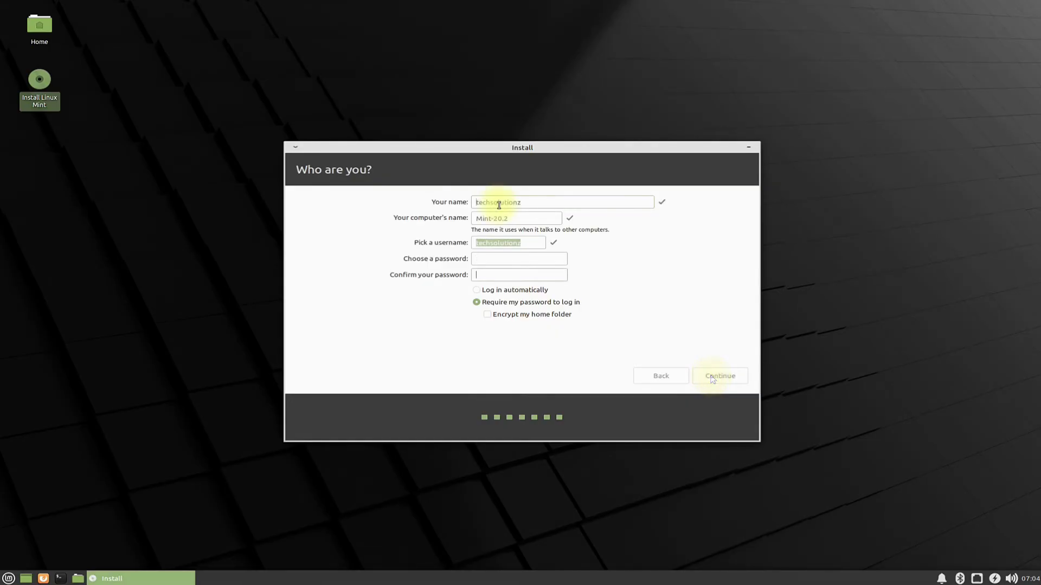
key(Tab)
text(•••••••••••)
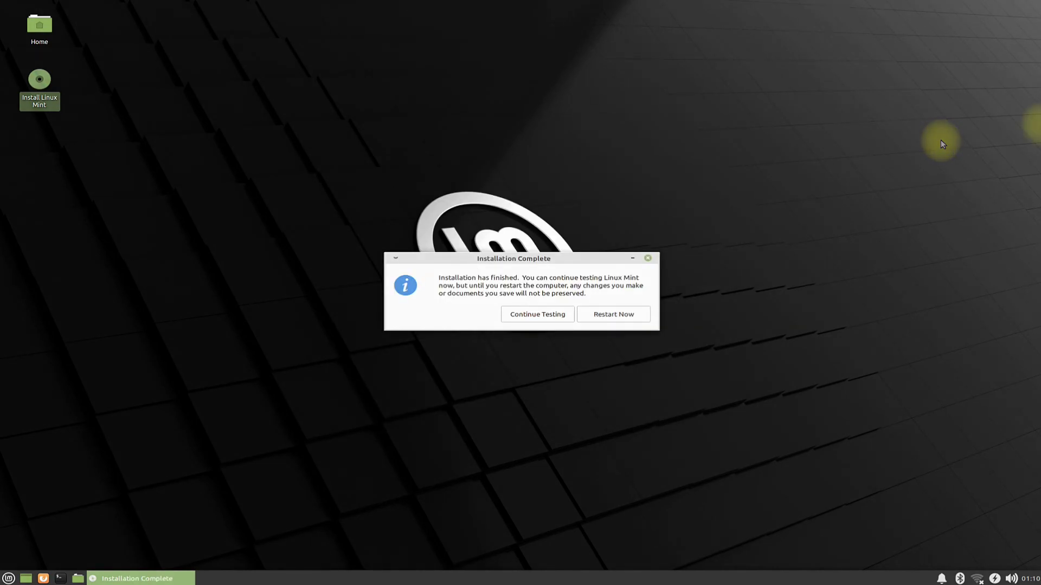
Restart into the installed system and log in as techsolutionz with the password
click(607, 315)
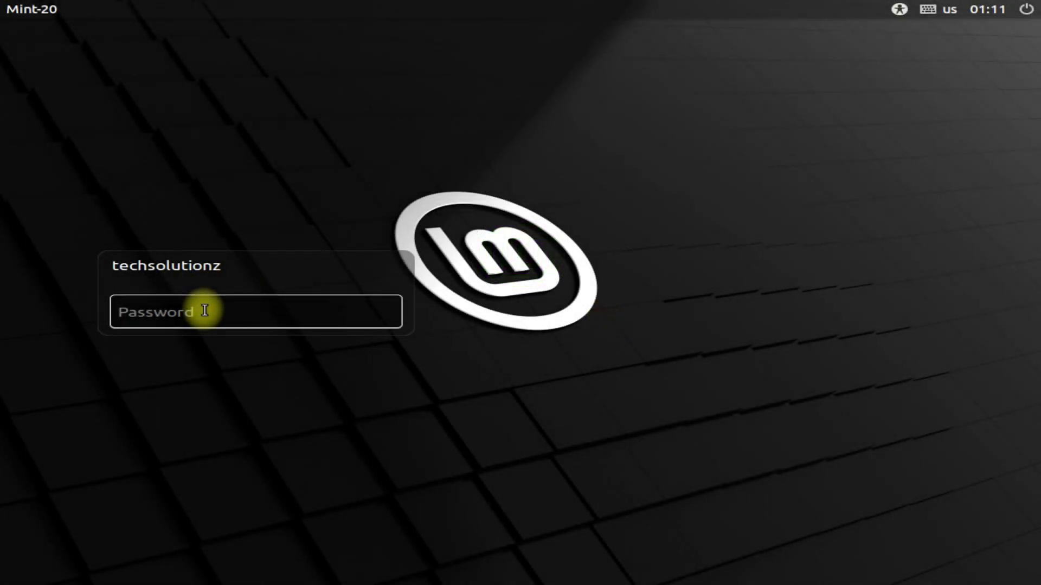
text(•••••••)
key(Return)
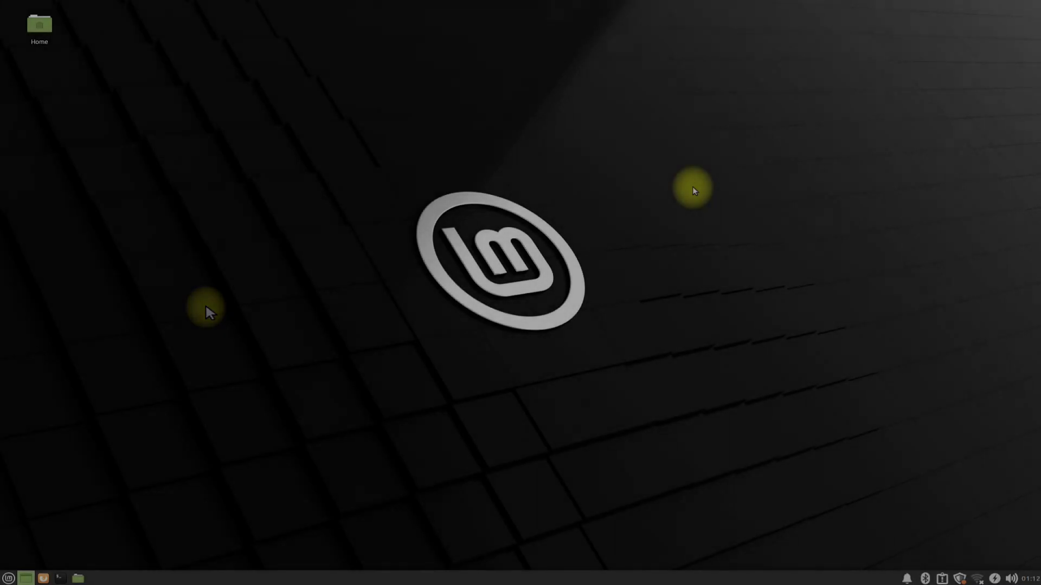
Open Desktop Settings from the desktop's right-click menu
right_click(609, 240)
click(489, 380)
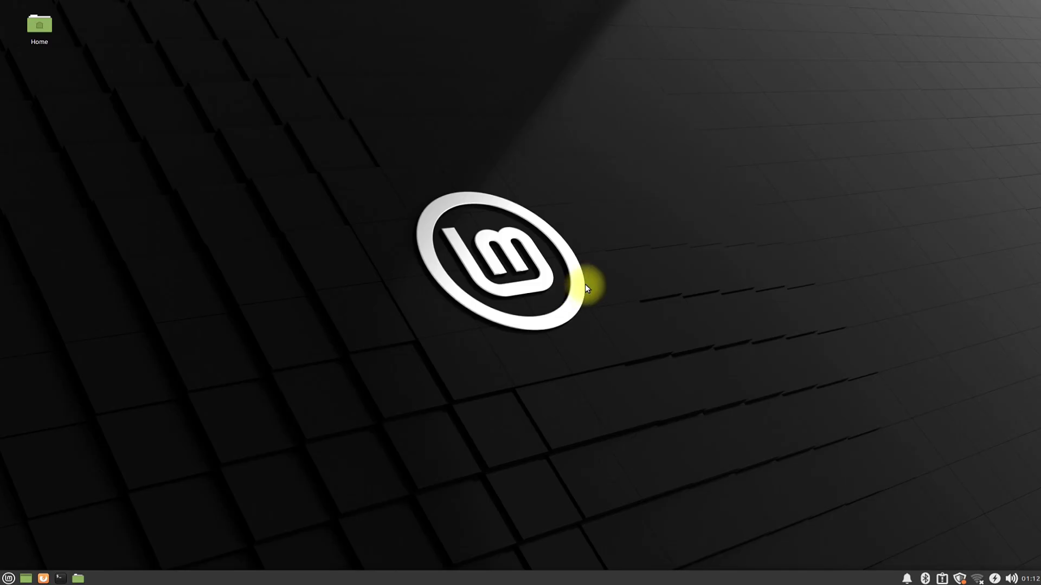
right_click(595, 263)
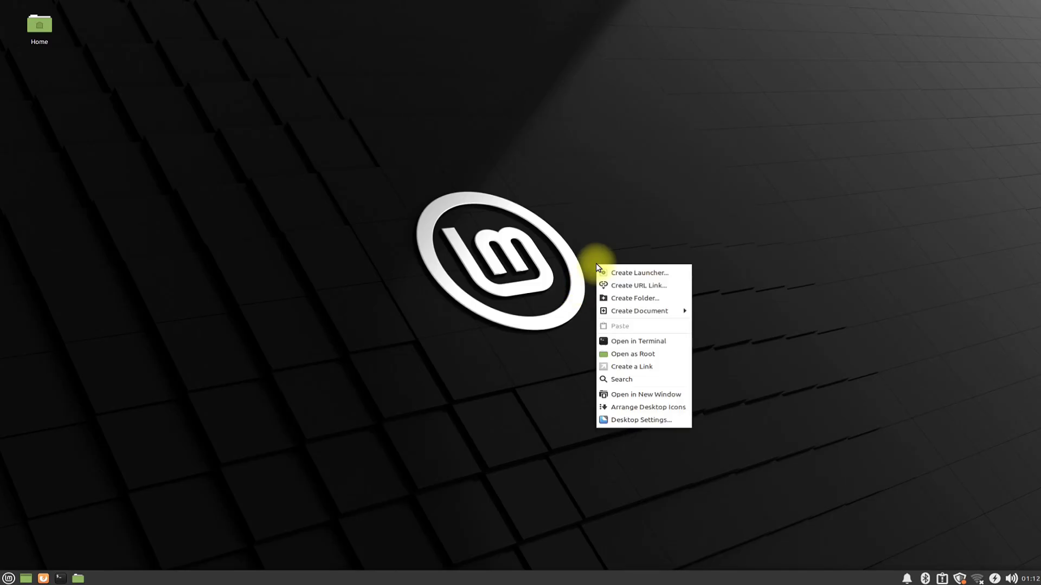
click(648, 422)
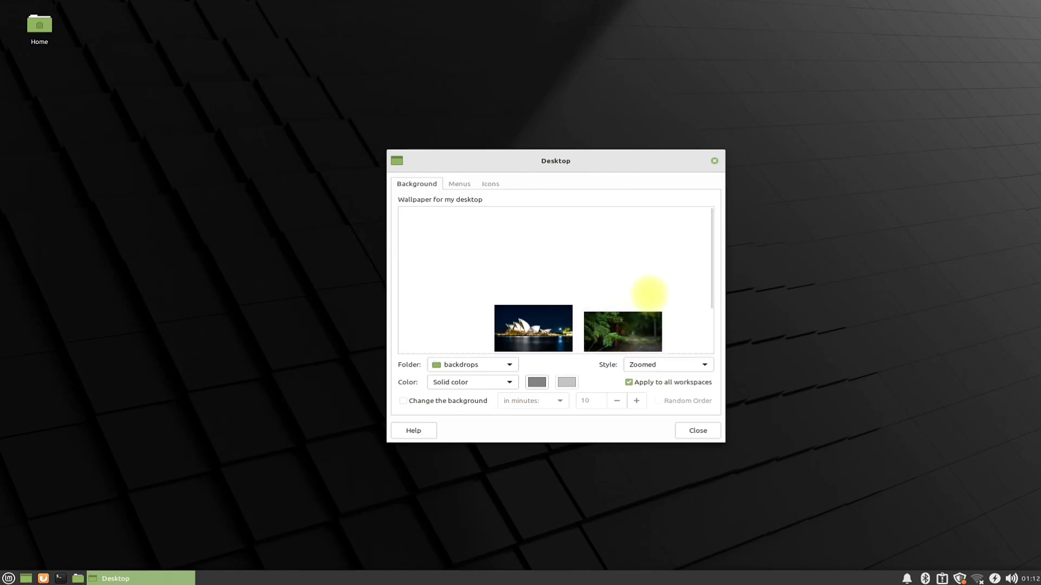